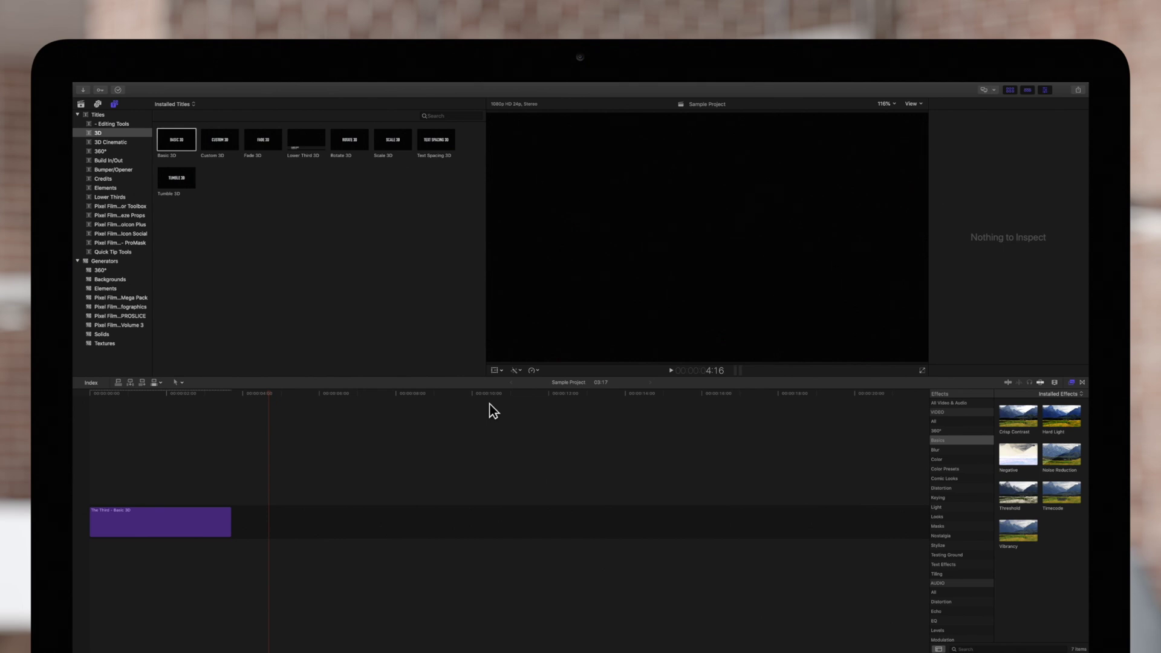
# - Select 'The Third Dimension' title clip, park the playhead on it, and reopen the Text inspector
pyautogui.click(173, 525)
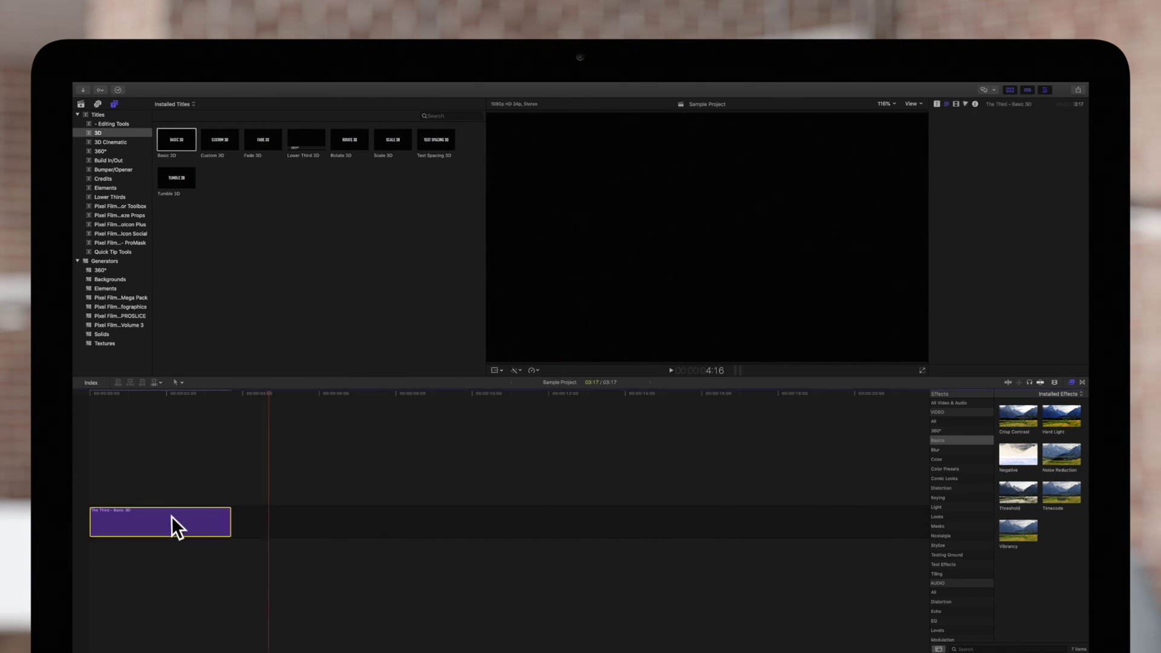
pyautogui.moveTo(270, 394); pyautogui.dragTo(114, 401)
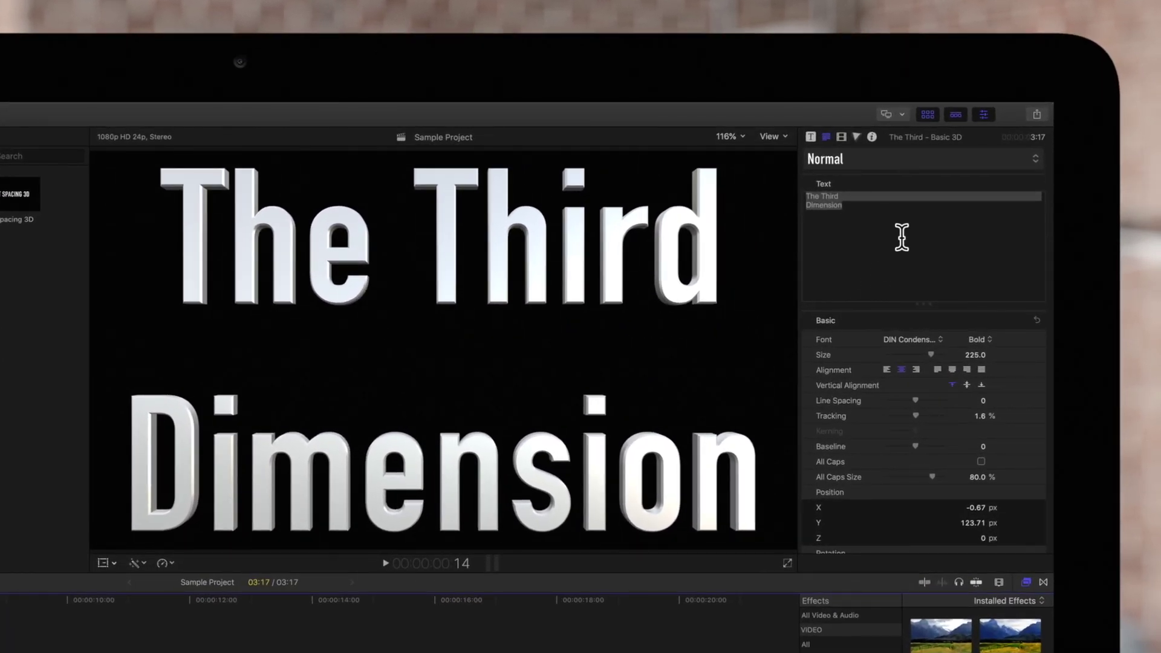
pyautogui.click(985, 115)
pyautogui.click(986, 116)
# - In the Text inspector's Material section, change the popup from Single to Multiple
pyautogui.scroll(-10, 925, 351)
pyautogui.scroll(-5, 925, 351)
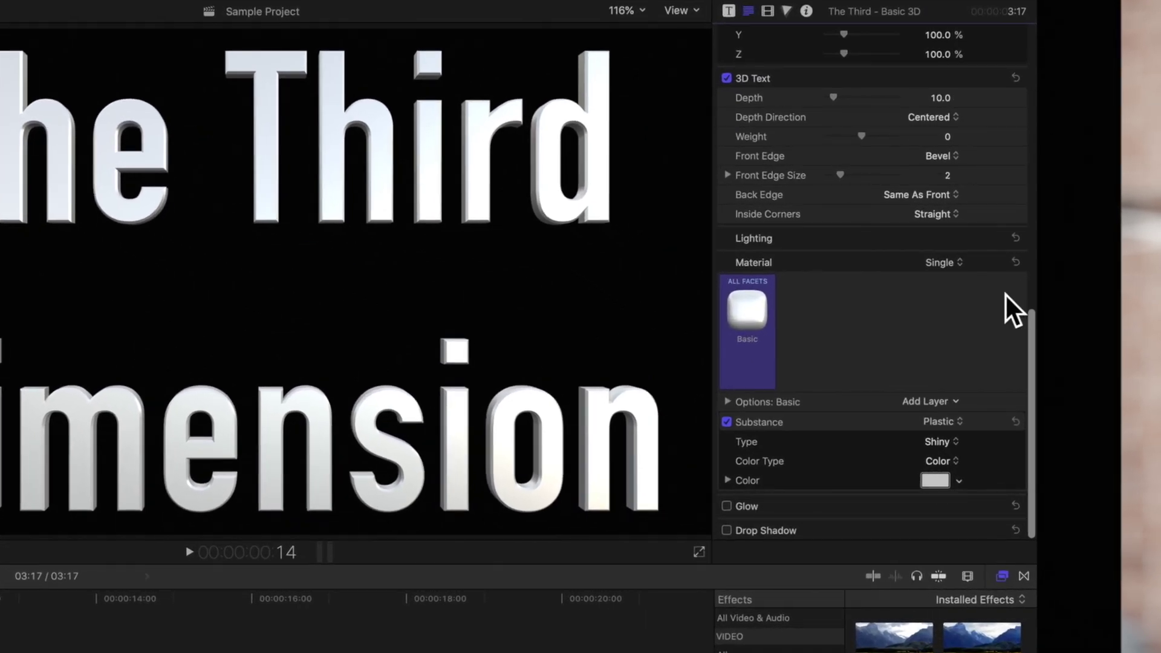
pyautogui.click(953, 263)
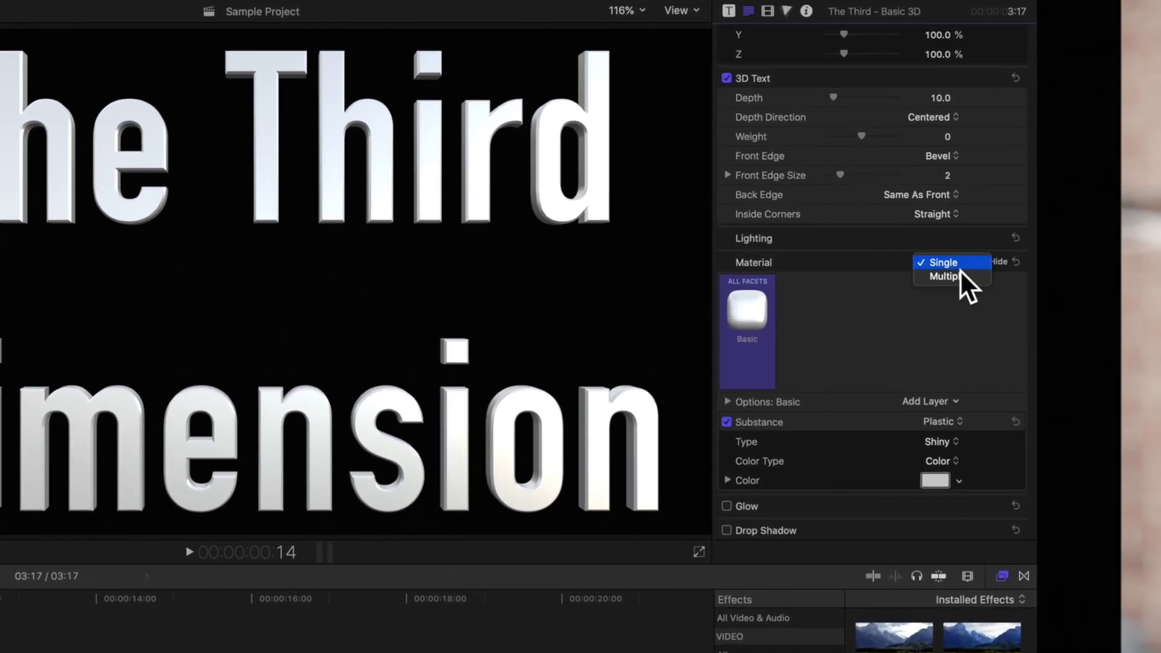
pyautogui.click(960, 279)
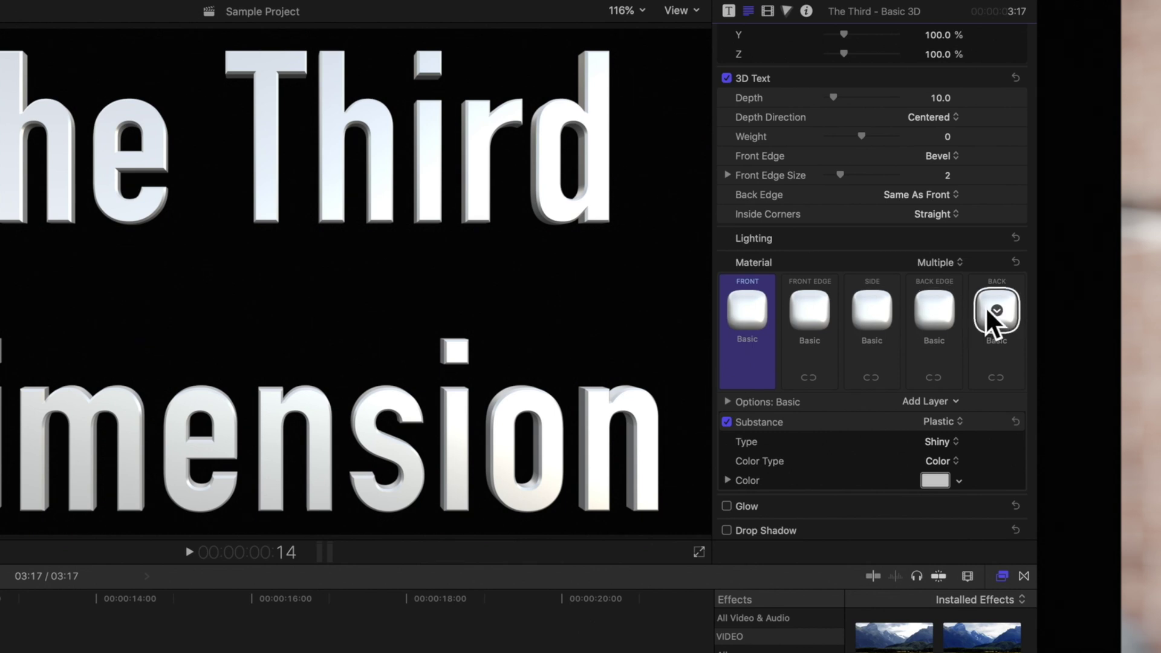
# - Apply Concrete > Aged Concrete to the front facet and rotate the title around its Y axis
pyautogui.click(765, 306)
pyautogui.moveTo(800, 352)
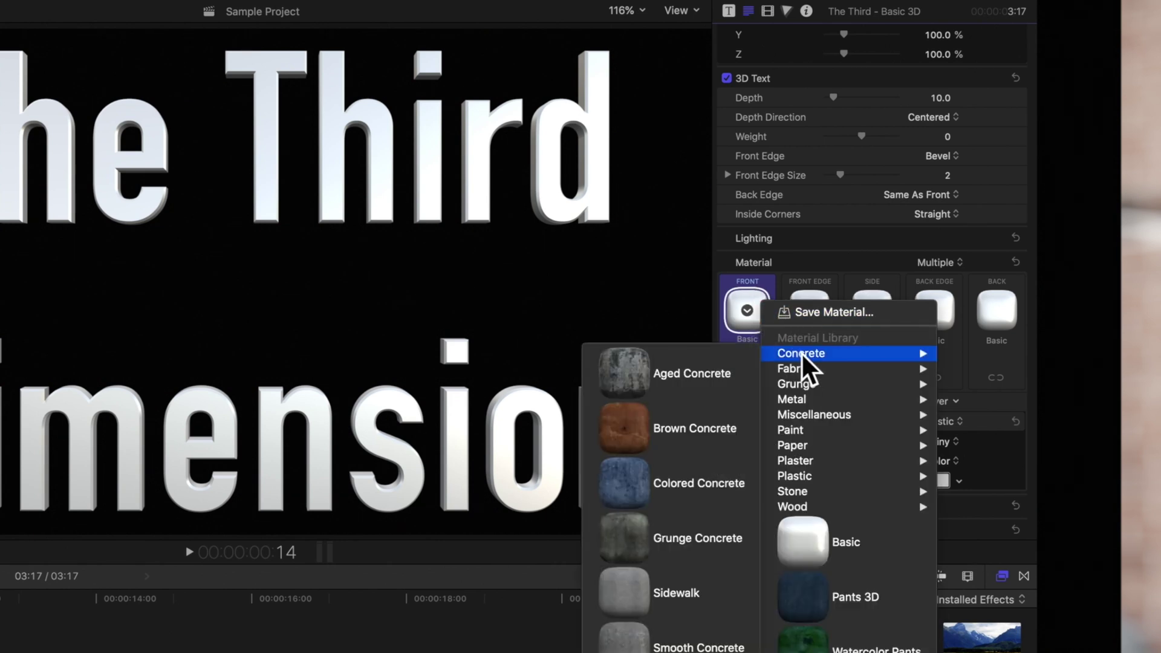
pyautogui.click(719, 352)
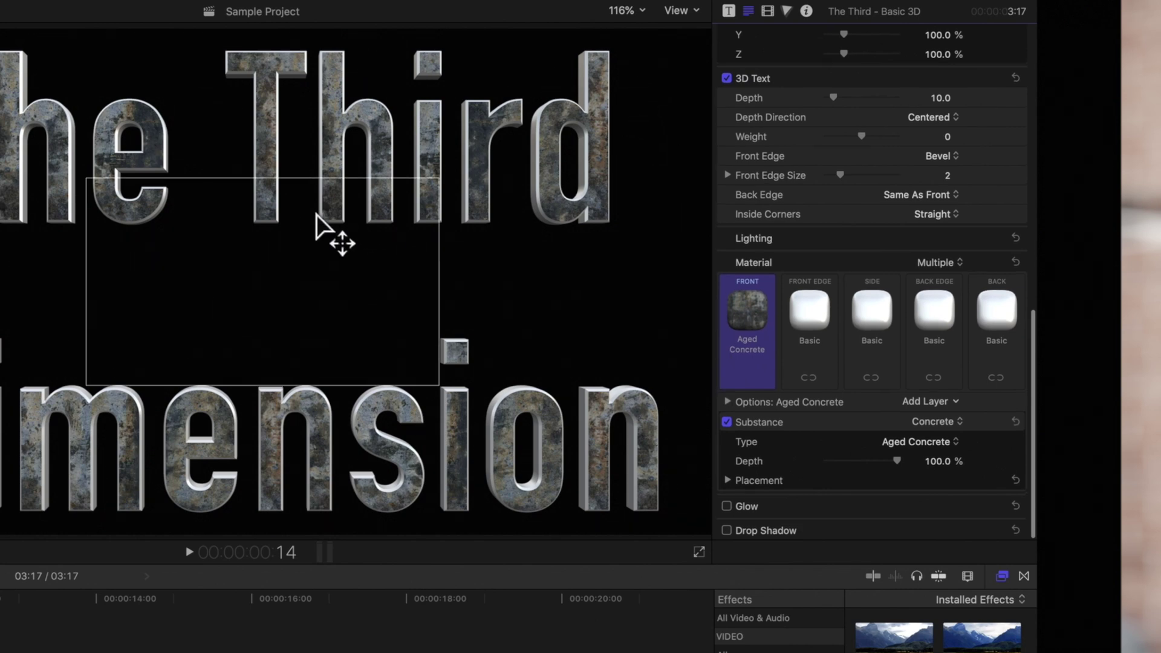
pyautogui.click(298, 228)
pyautogui.moveTo(190, 222); pyautogui.dragTo(234, 230)
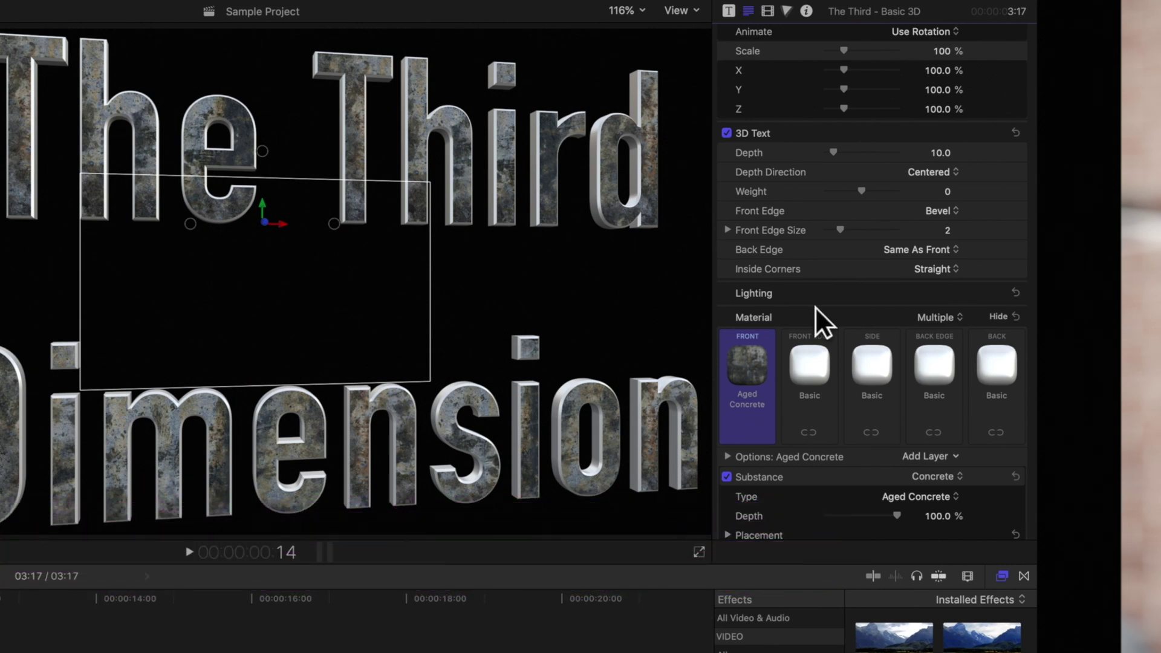
# - Add front edge and side to the selection and apply Metal > Aluminum Foil to them
pyautogui.press('shift')
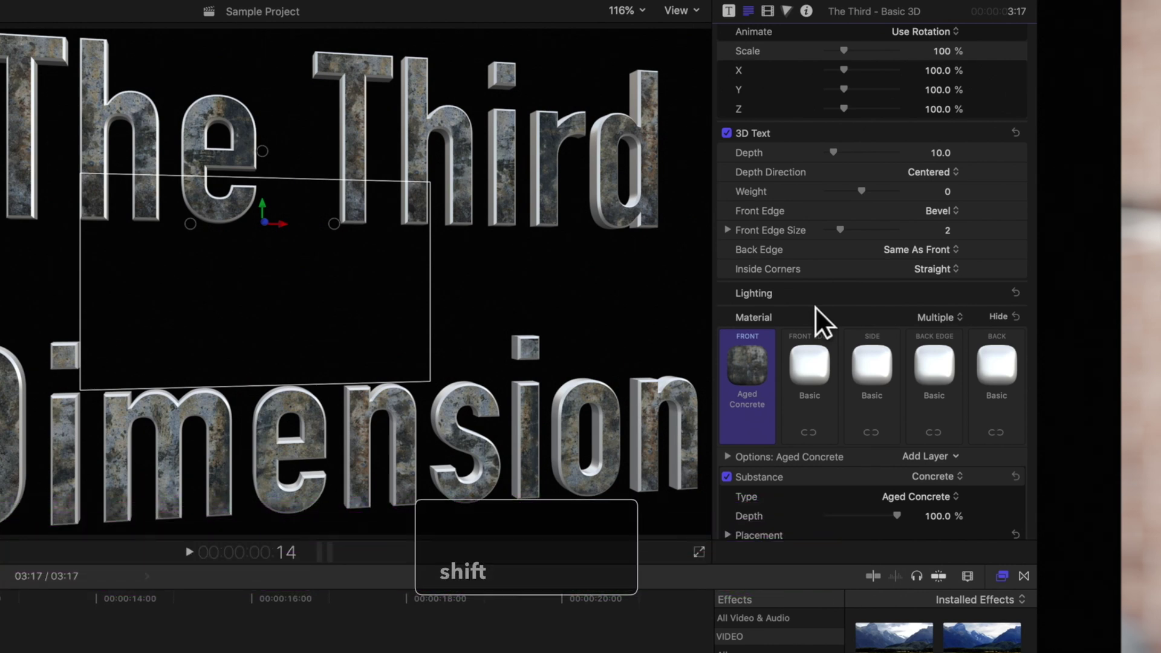
pyautogui.keyDown('shift'); pyautogui.click(790, 414); pyautogui.keyUp('shift')
pyautogui.keyDown('shift'); pyautogui.click(859, 455); pyautogui.keyUp('shift')
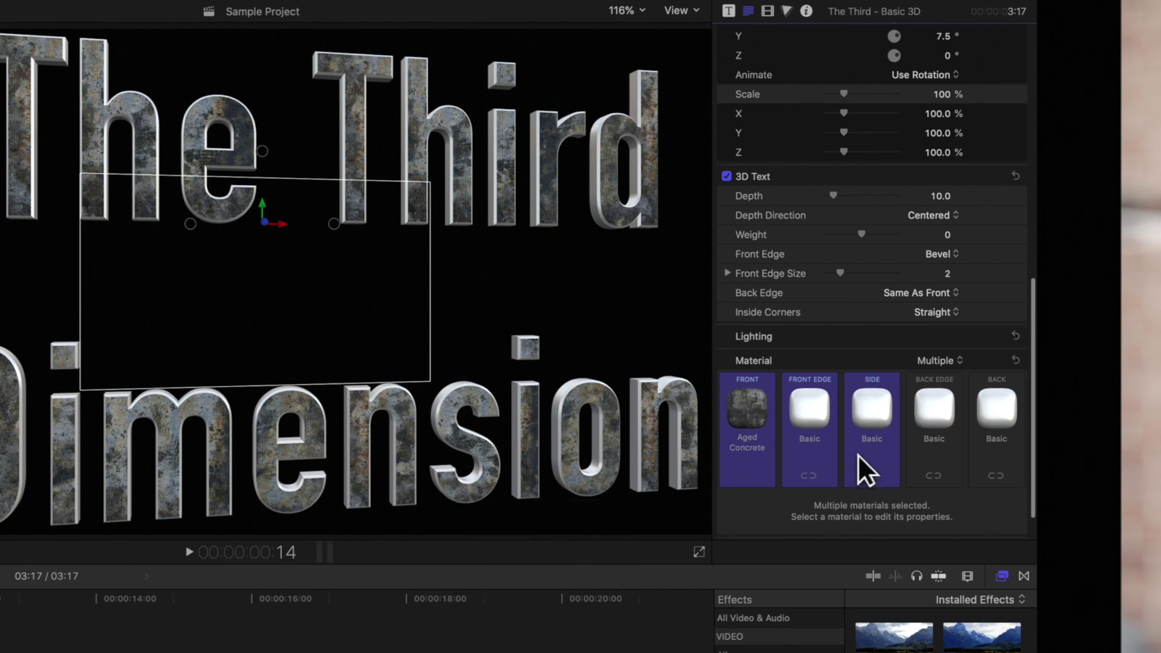
pyautogui.click(808, 409)
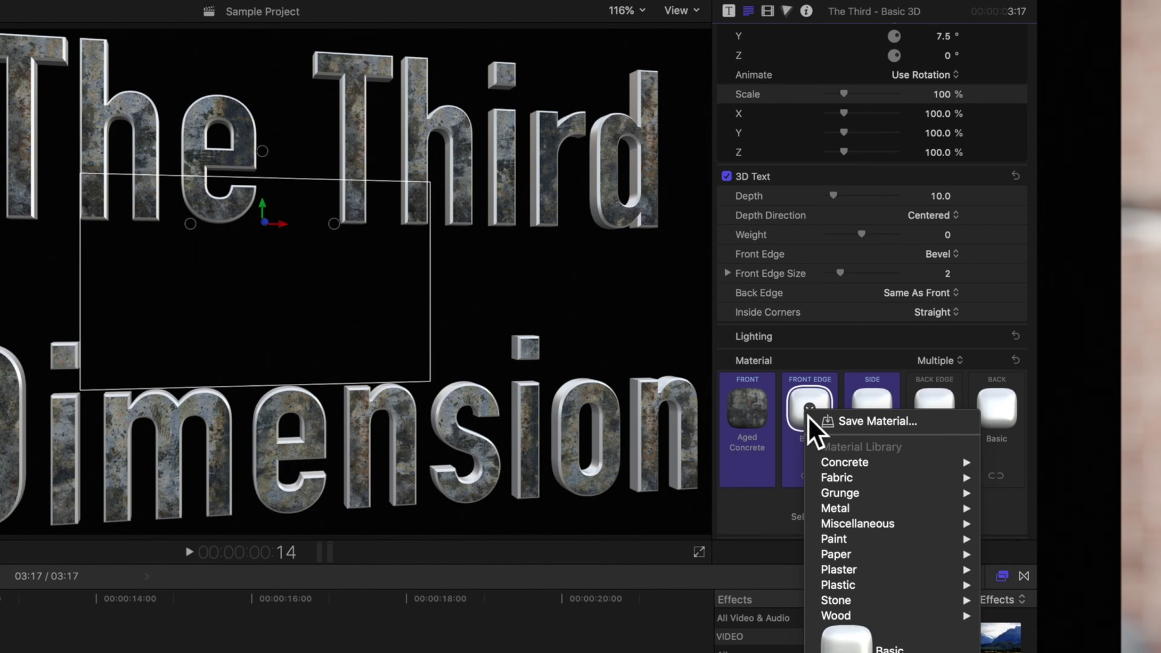
pyautogui.moveTo(837, 508)
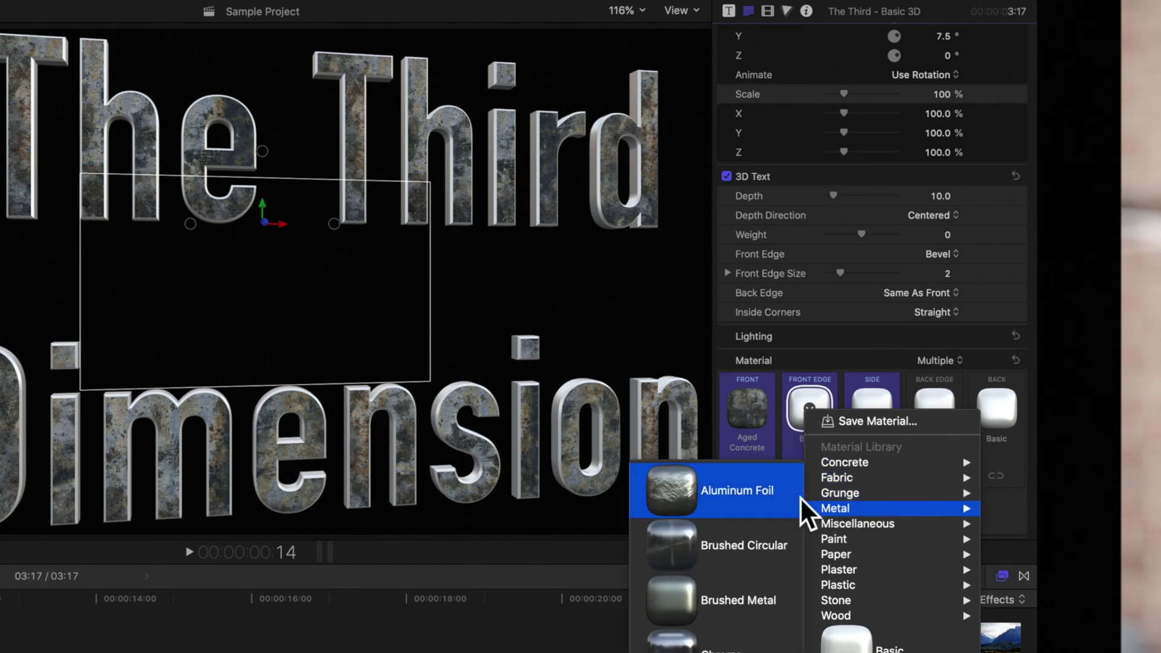
pyautogui.click(758, 479)
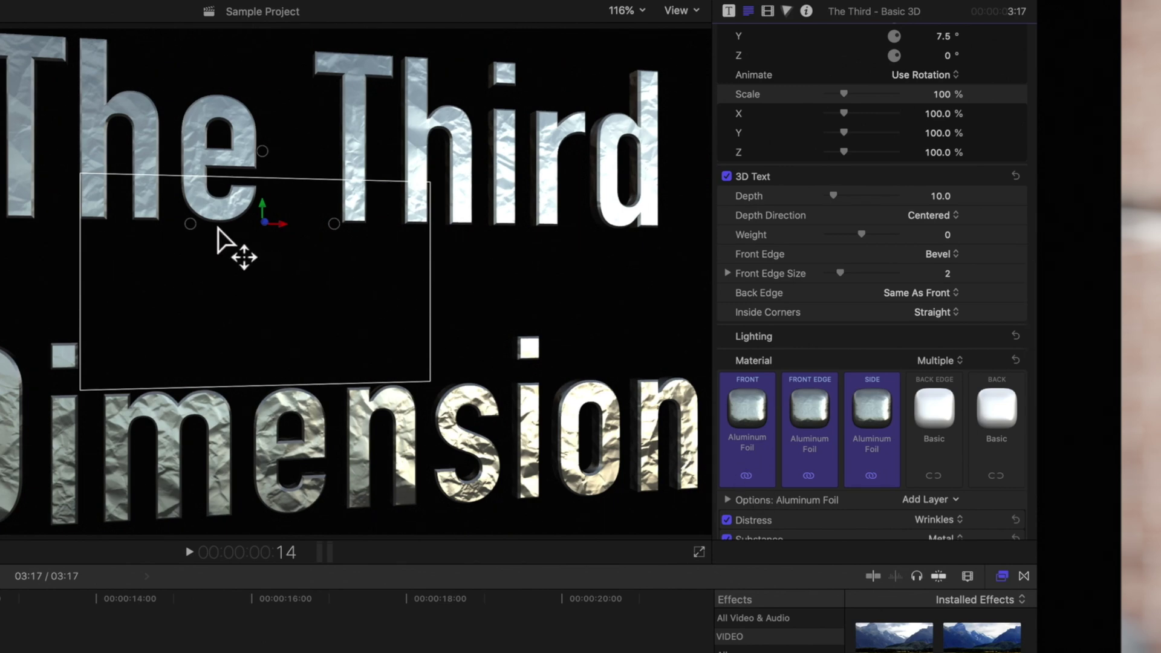
# - Rotate the title further and switch the selected facets to red Paint > Car Paint
pyautogui.moveTo(184, 223); pyautogui.dragTo(194, 225)
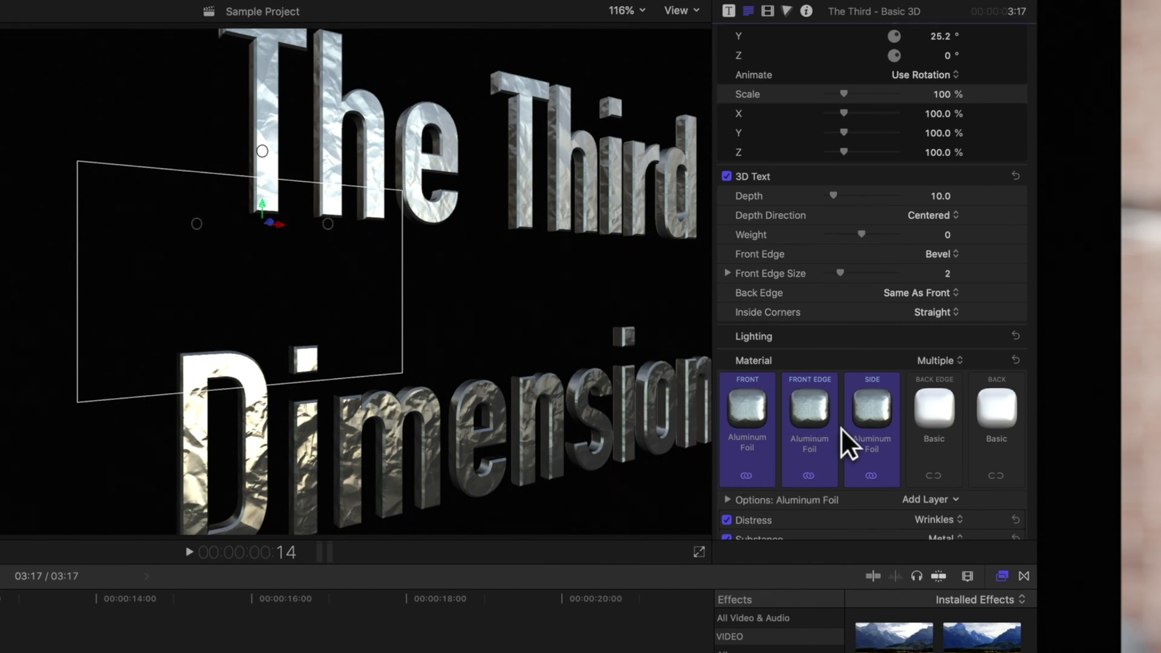
pyautogui.click(871, 414)
pyautogui.moveTo(784, 544)
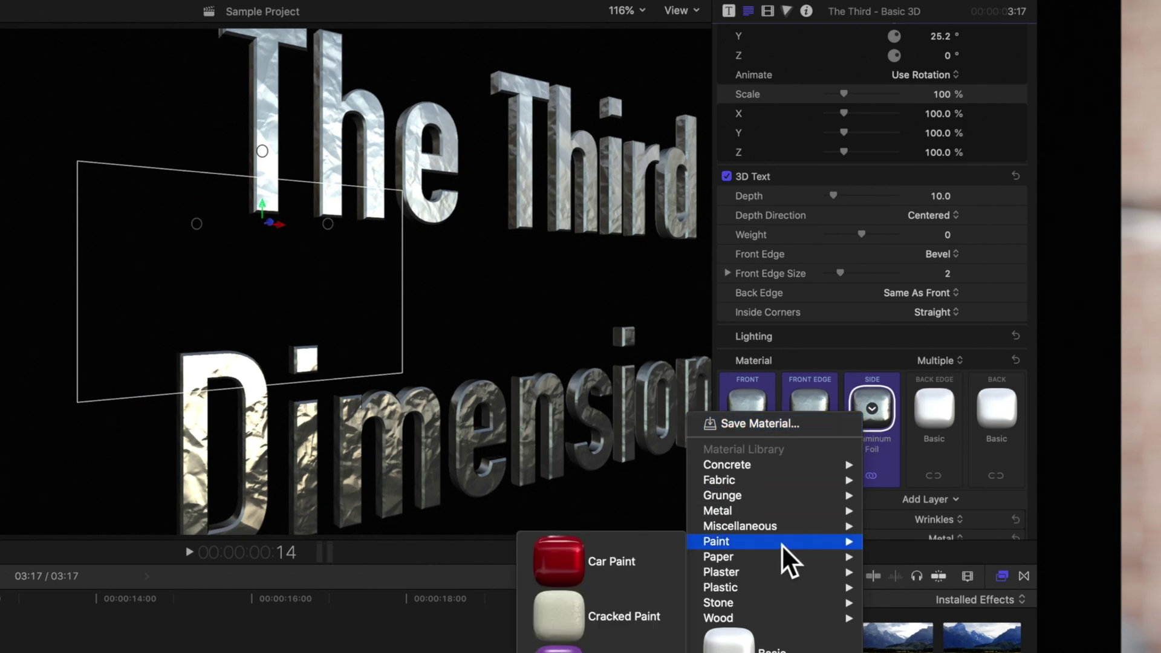
pyautogui.click(668, 565)
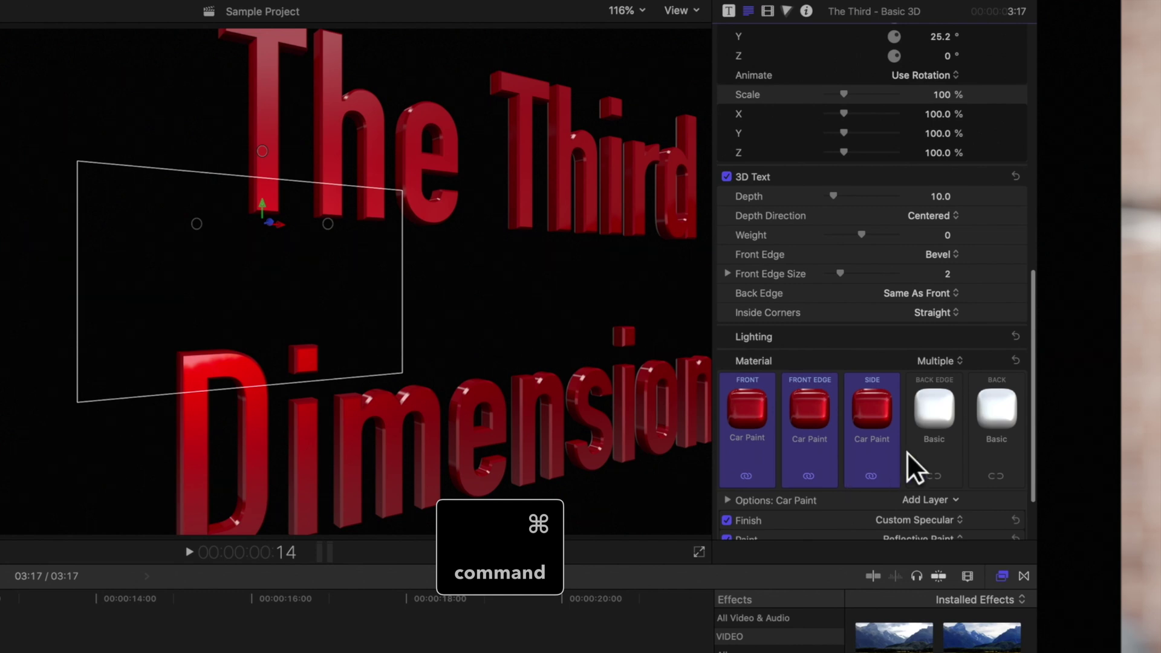
# - Link the back edge and back materials, and unlink the side so it uses white Basic
pyautogui.click(929, 457)
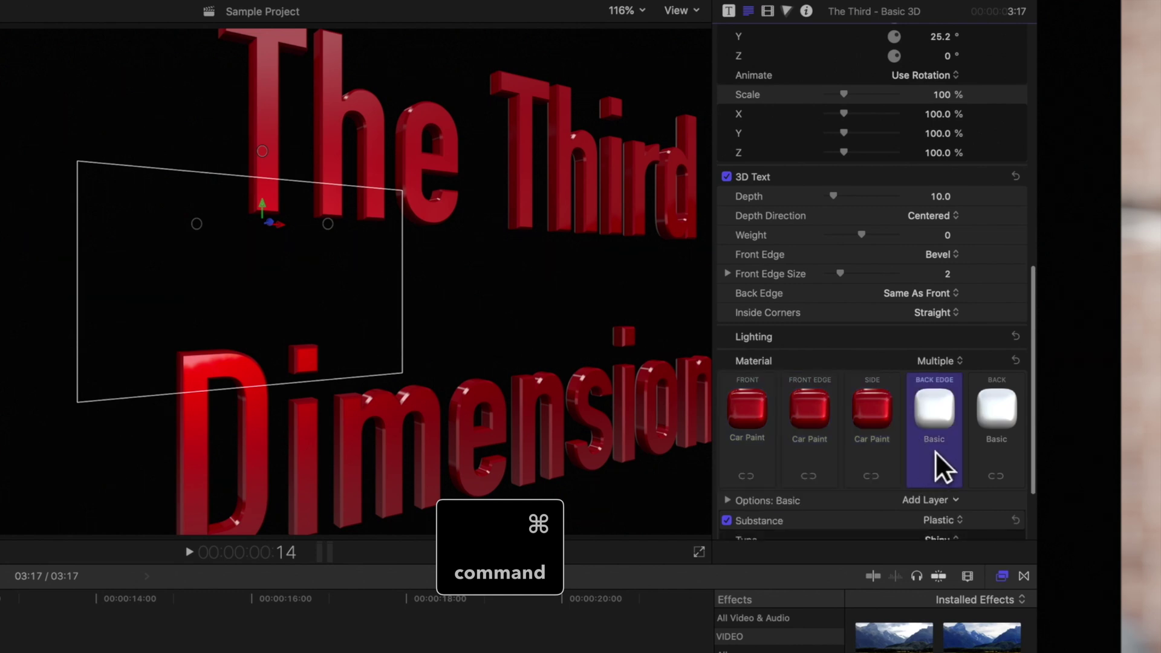
pyautogui.keyDown('super'); pyautogui.click(986, 449); pyautogui.keyUp('super')
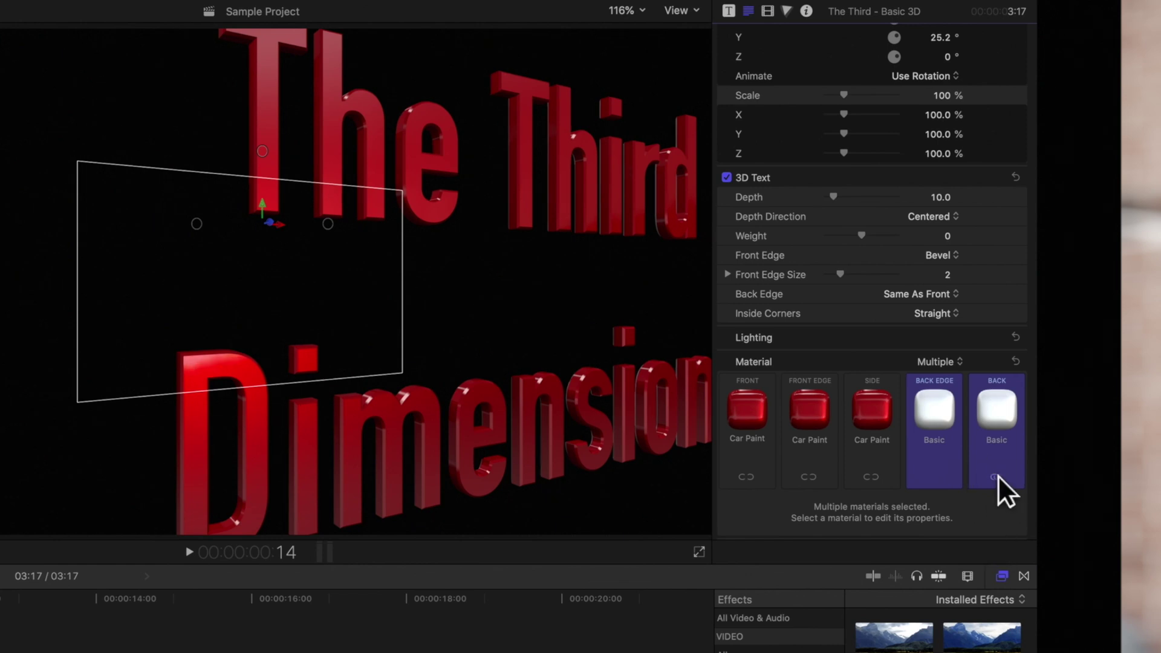
pyautogui.click(995, 476)
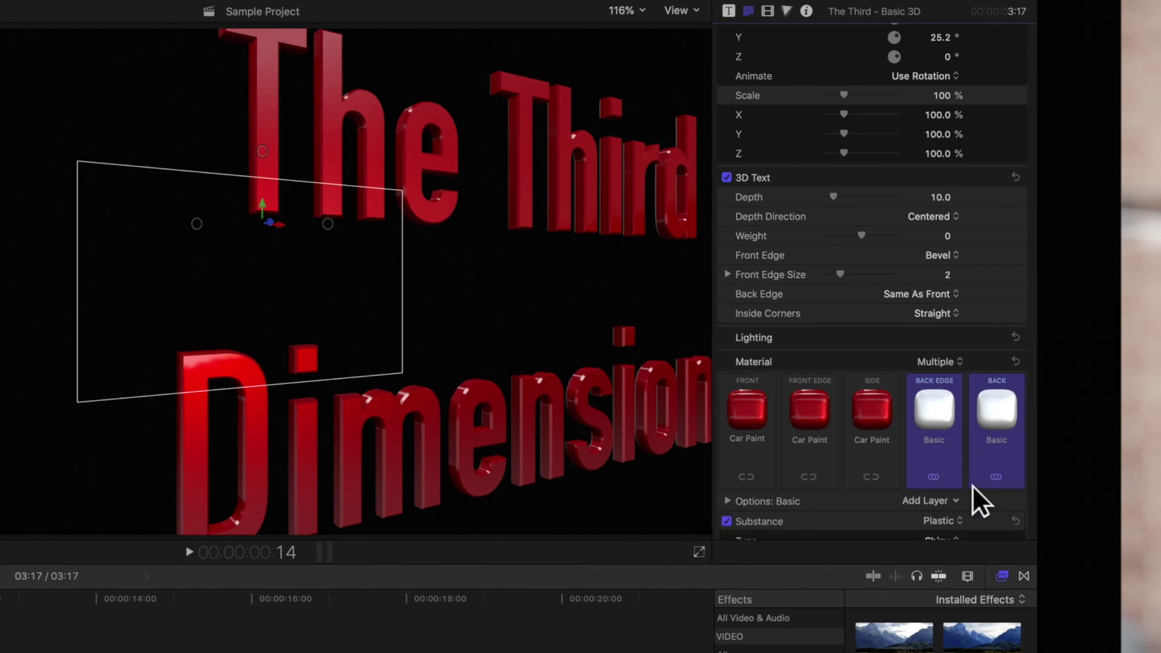
pyautogui.click(870, 476)
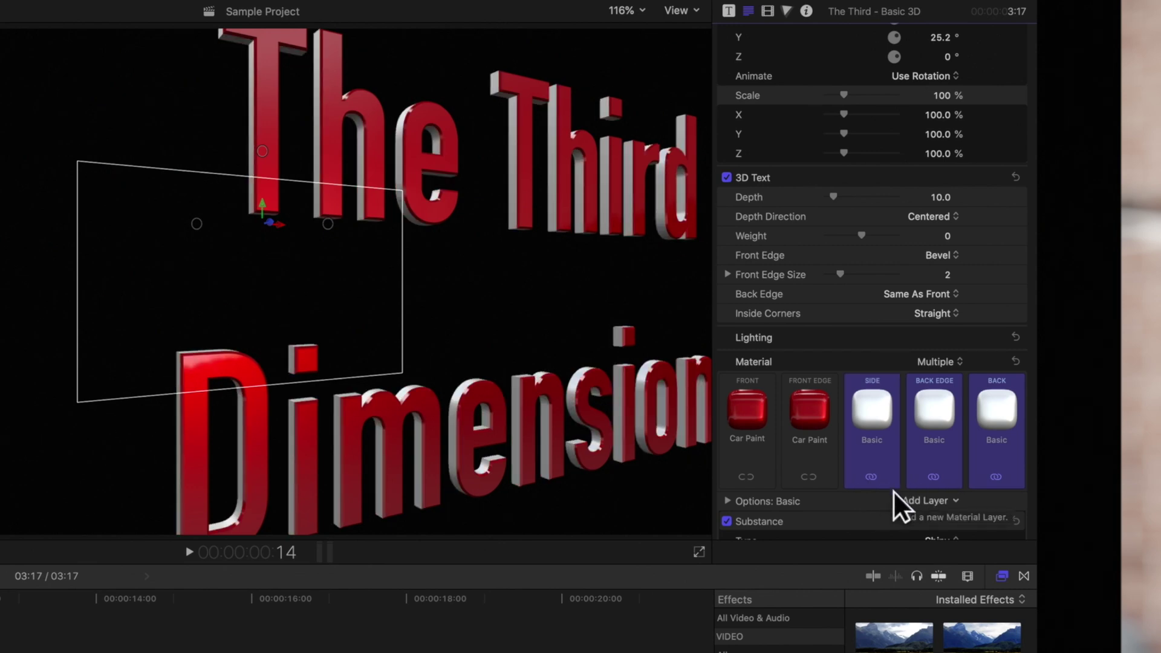
pyautogui.click(899, 487)
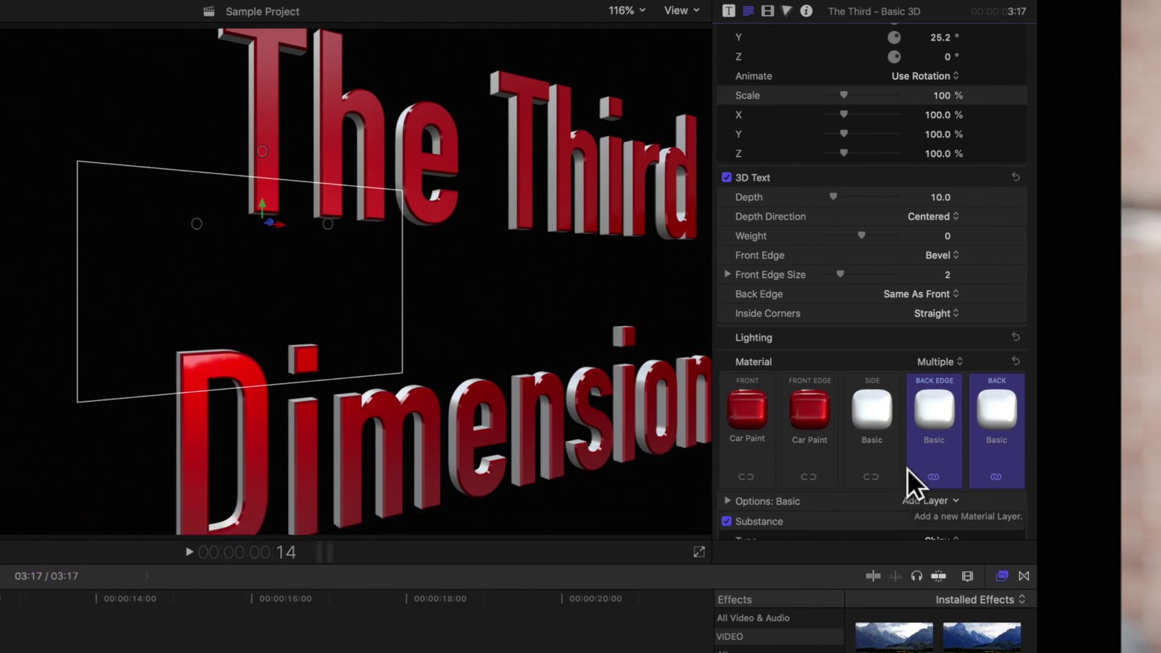
# - Switch Material to Single, apply Metal > Brushed Circular to all facets, then return to Multiple
pyautogui.click(946, 364)
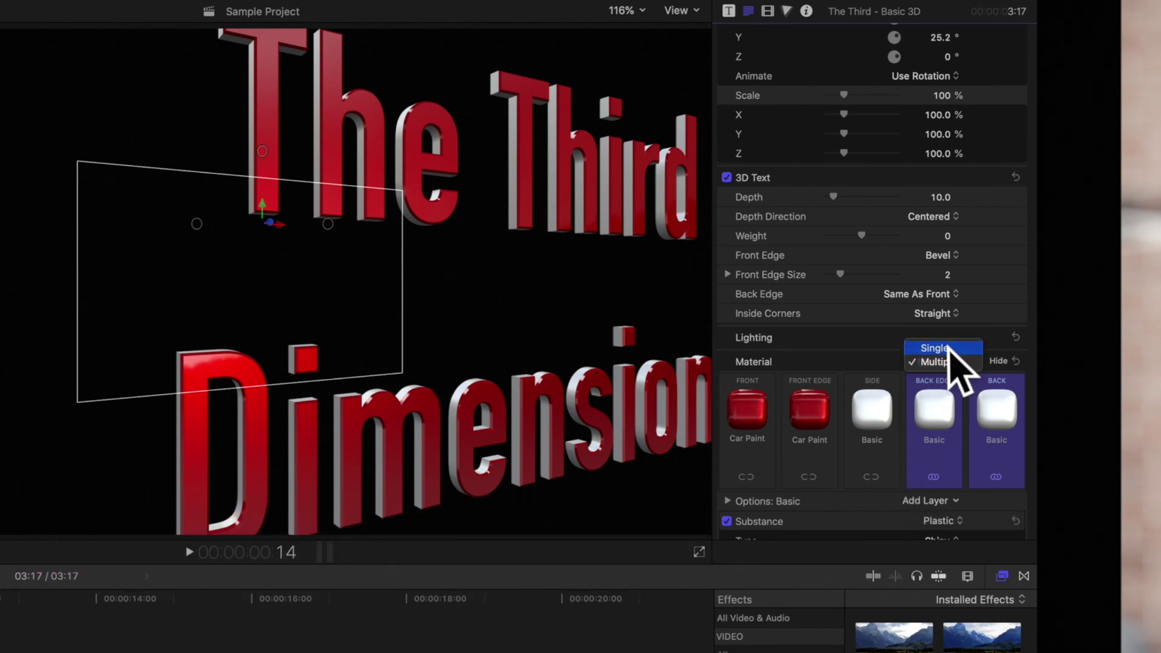
pyautogui.click(948, 347)
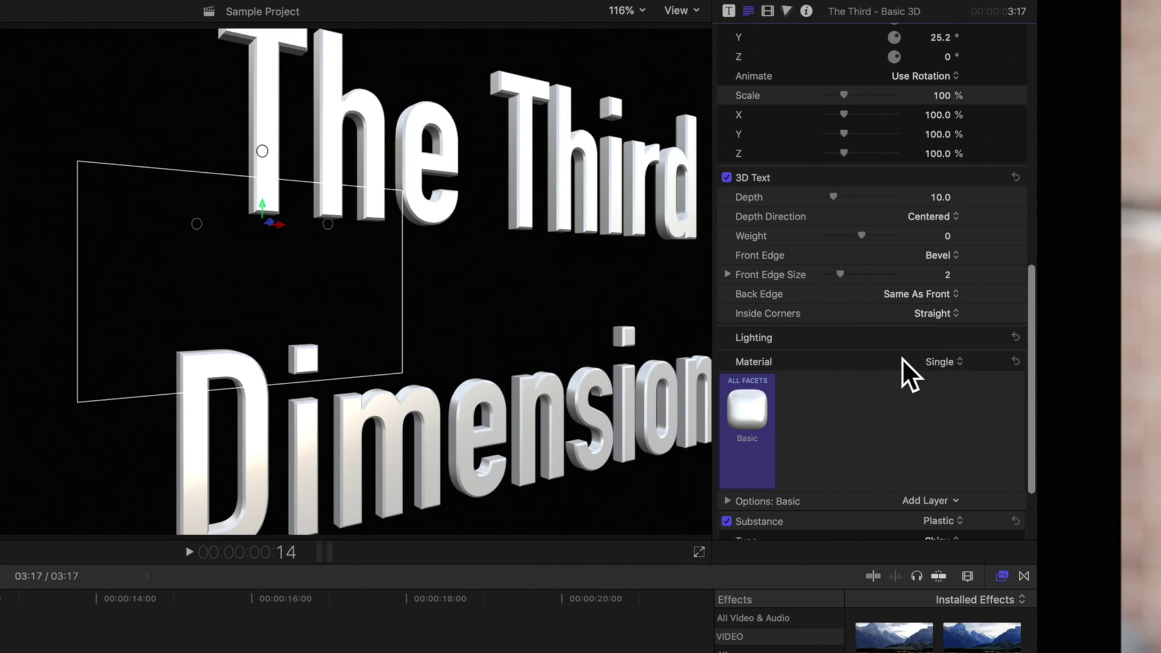
pyautogui.moveTo(772, 409)
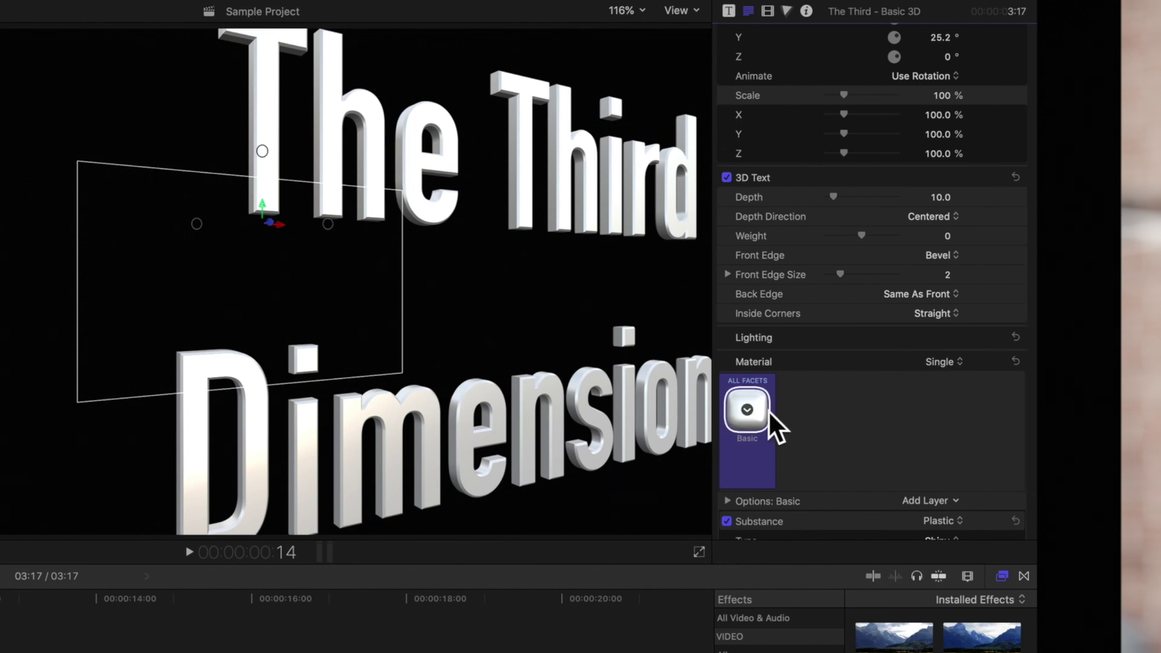
pyautogui.click(766, 412)
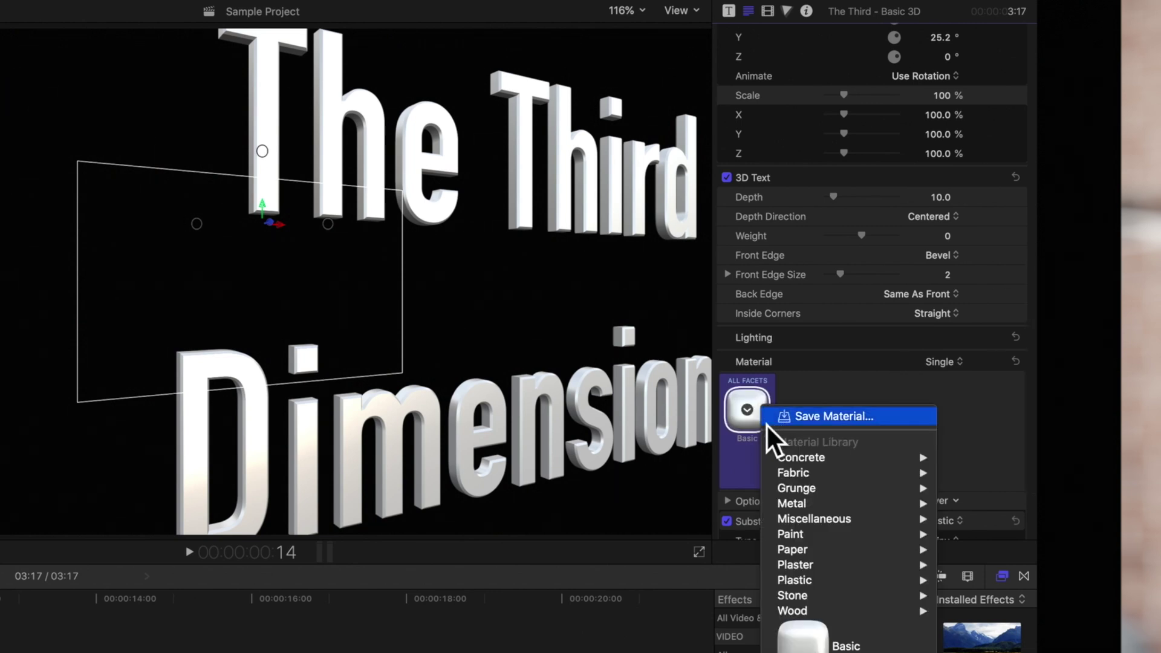
pyautogui.moveTo(826, 503)
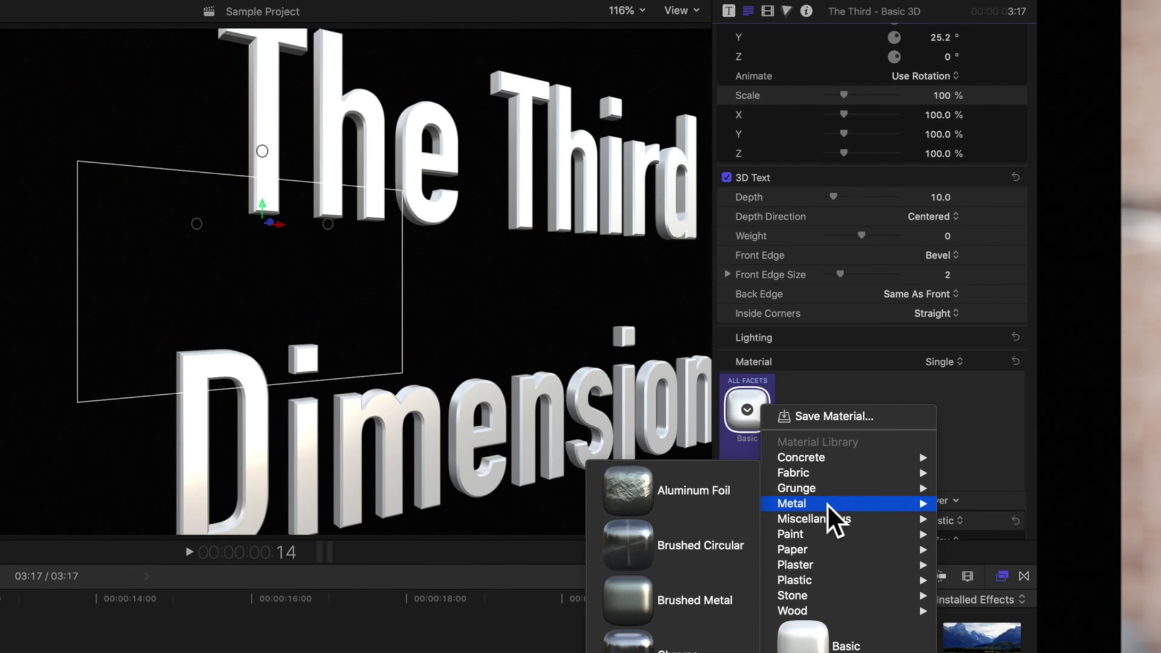
pyautogui.click(724, 544)
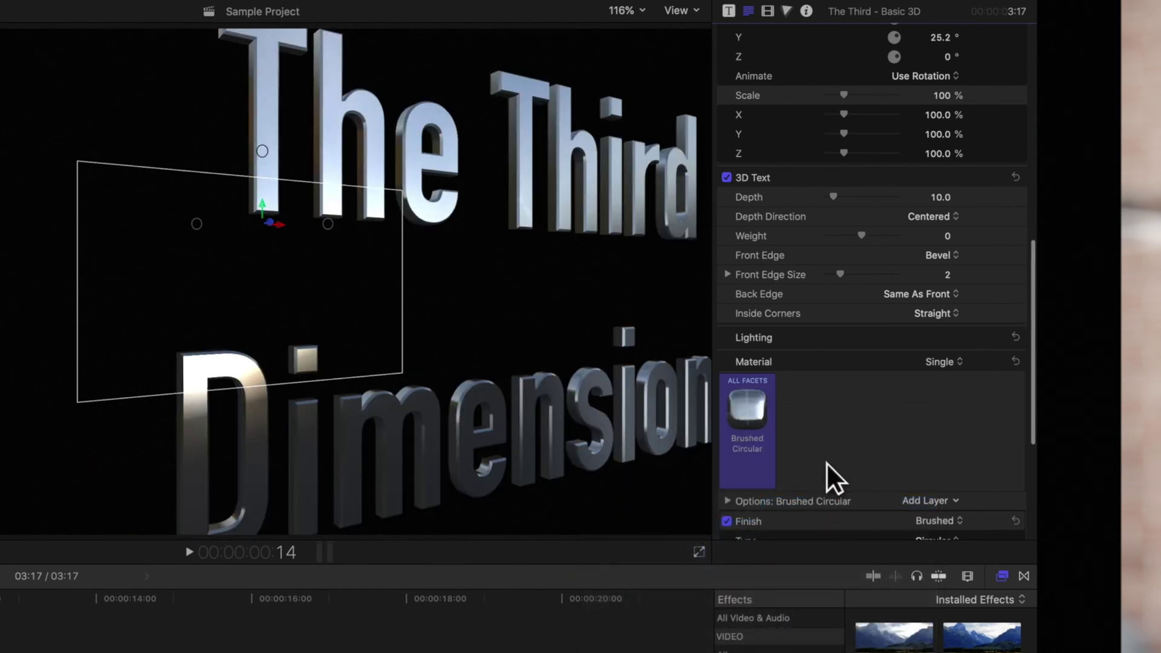
pyautogui.click(944, 363)
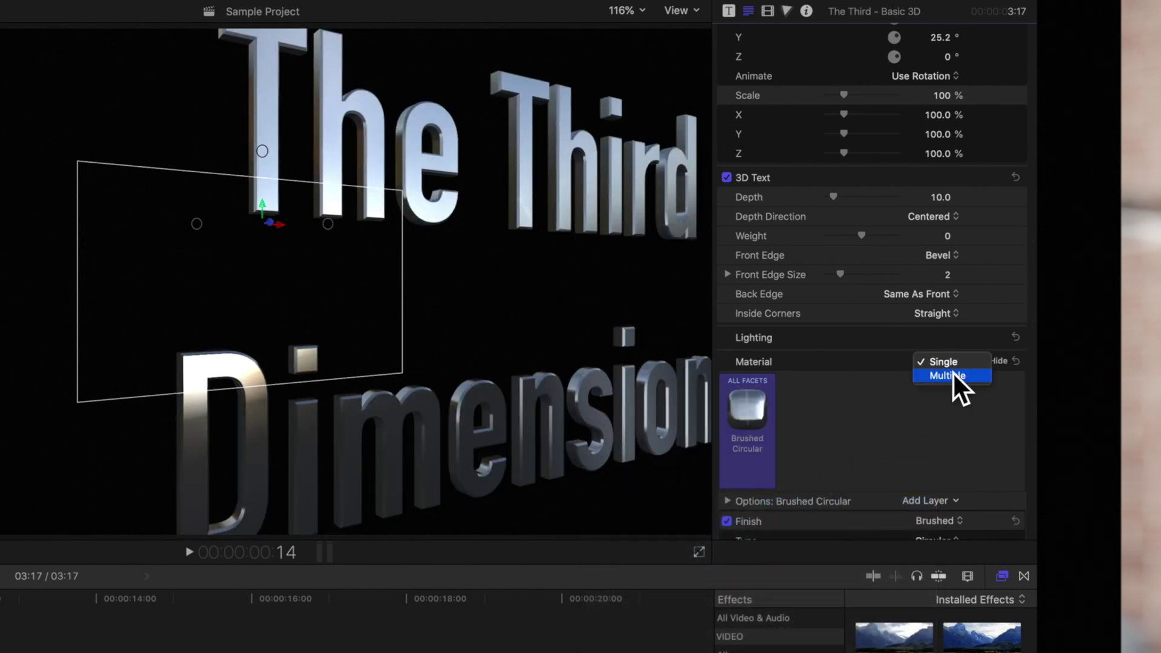
pyautogui.click(952, 375)
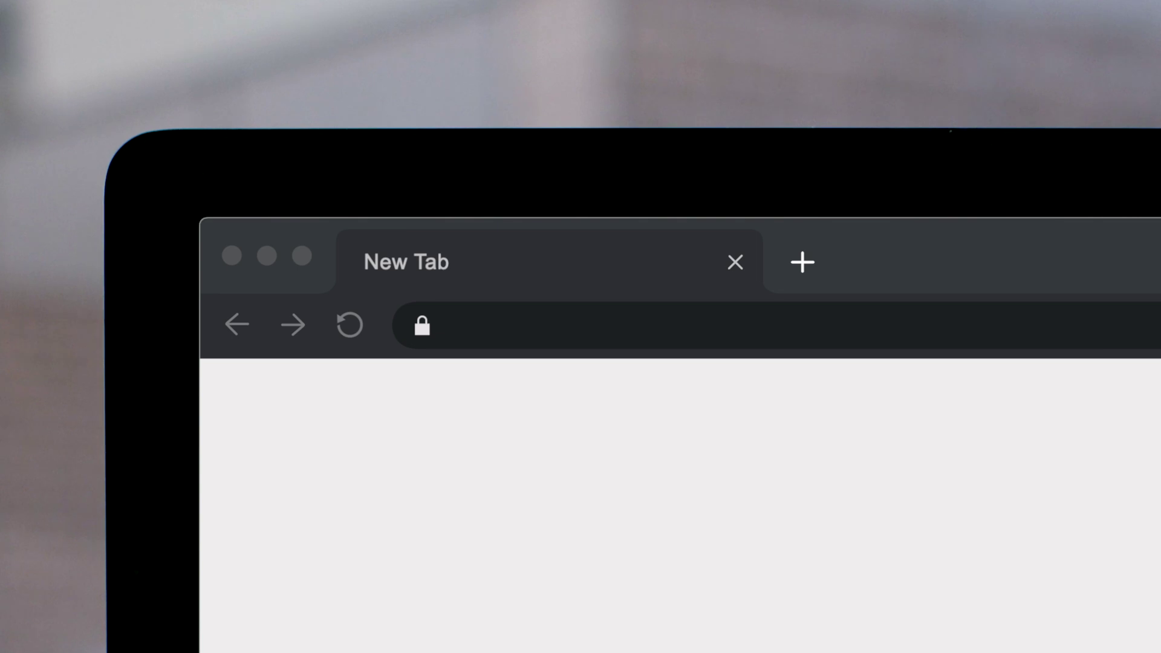
# - Load pixelfilmstudios.com and scroll down through its Final Cut Pro plugin catalogue
pyautogui.write('pixelfilmstudios.c')
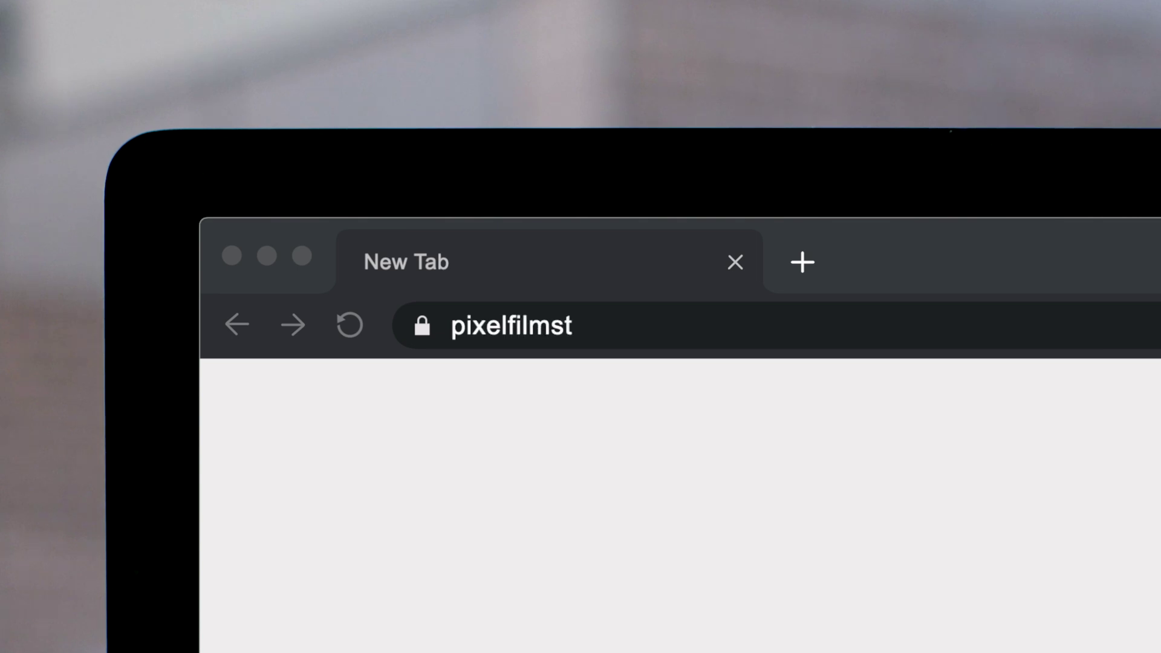
pyautogui.write('om')
pyautogui.press('Return')
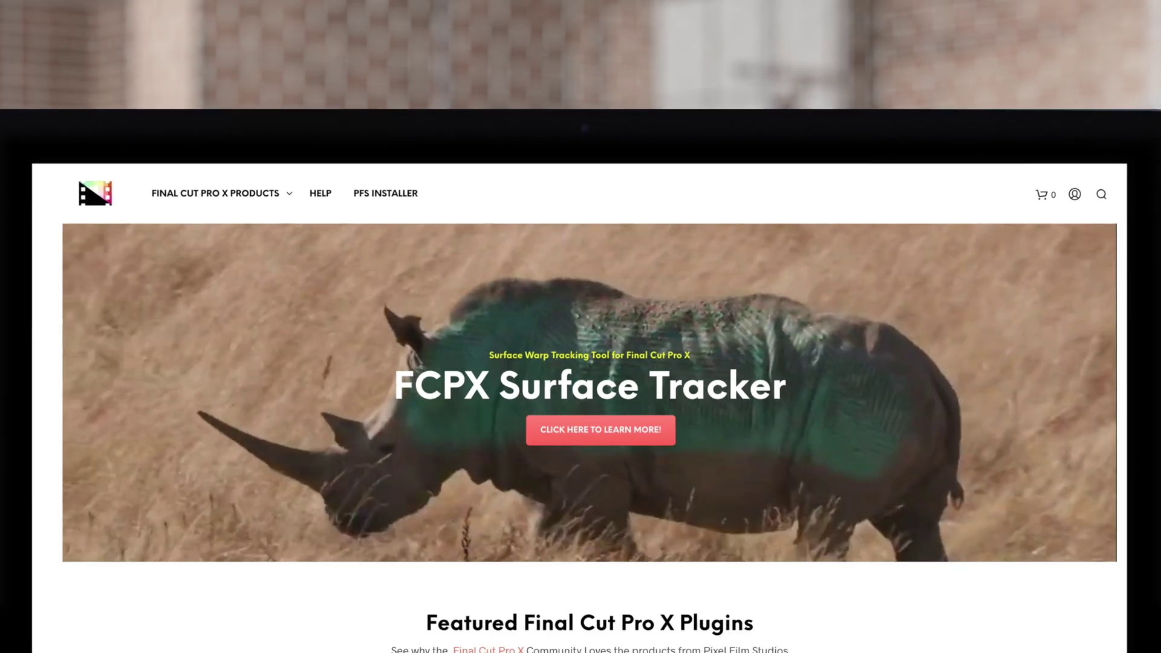
pyautogui.scroll(-8, 581, 423)
pyautogui.scroll(-2, 581, 423)
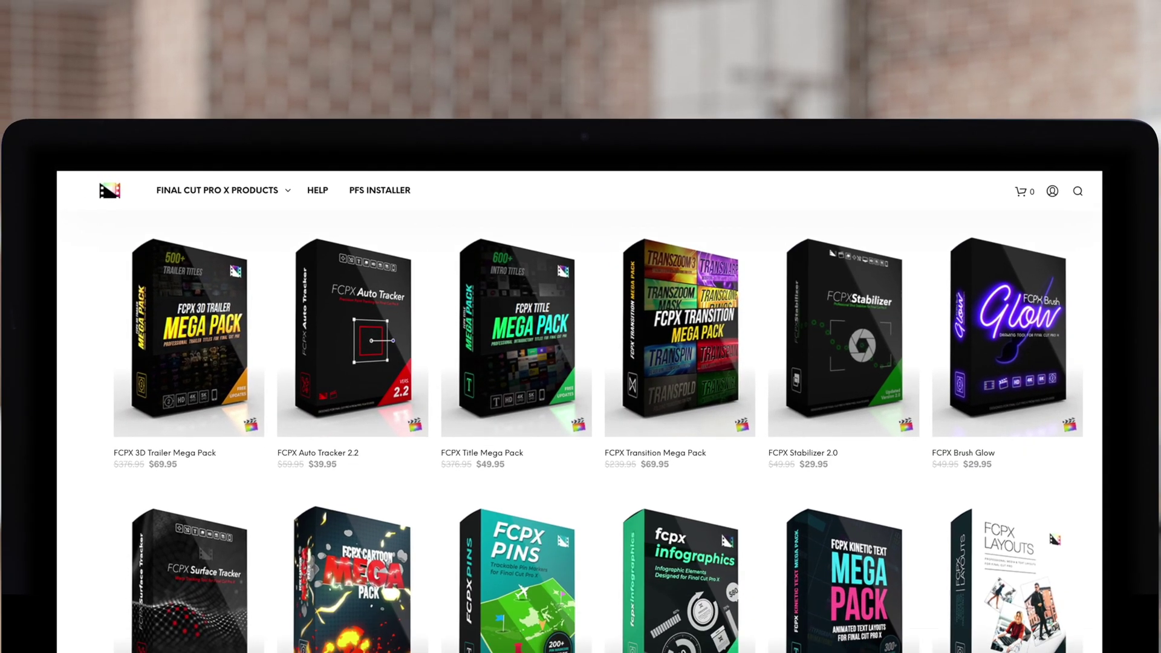
pyautogui.scroll(-9, 581, 424)
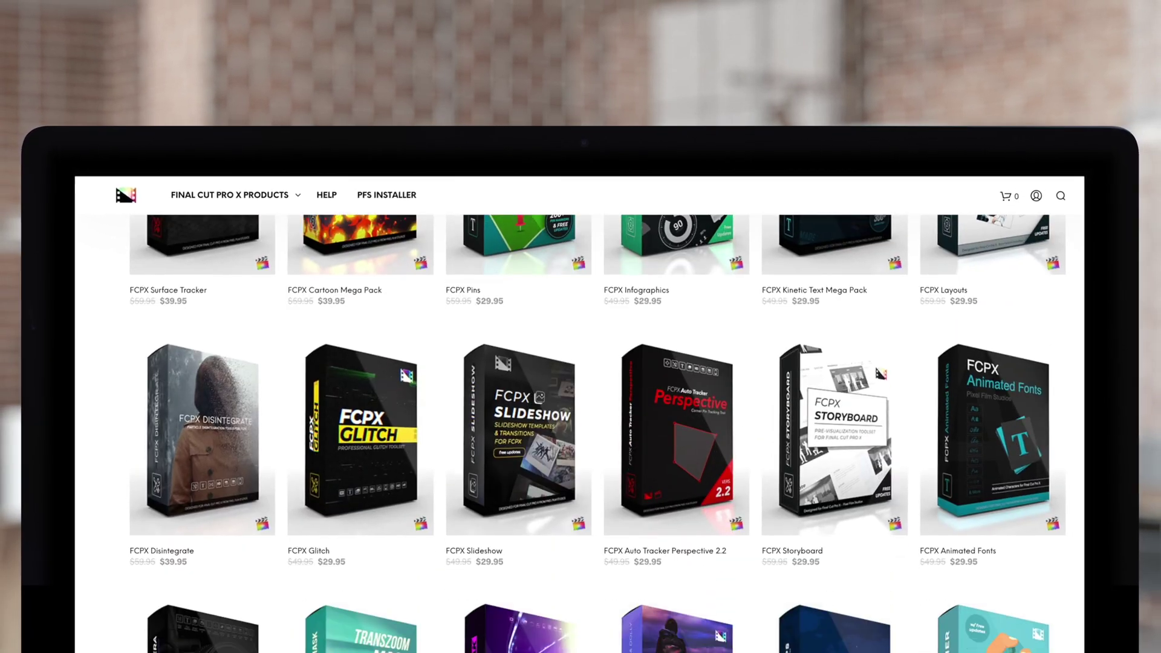